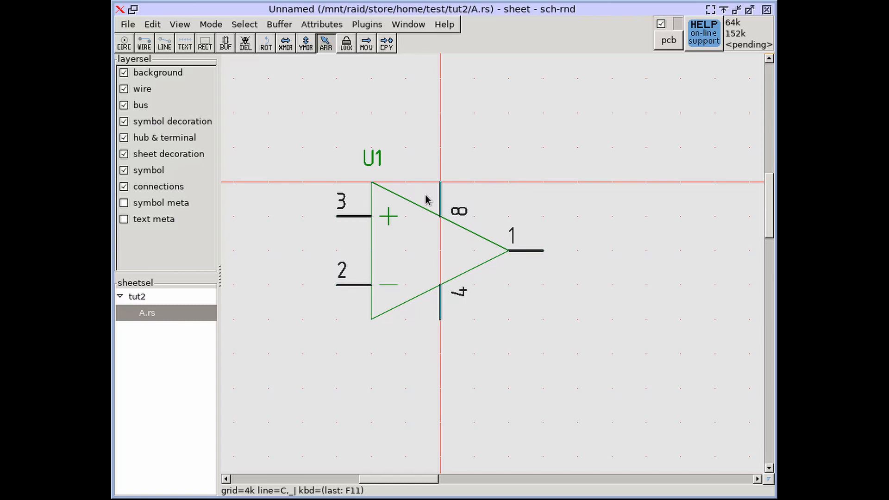
Open the properties of symbol U1 and examine its core properties and attribute groups.
right_click(428, 259)
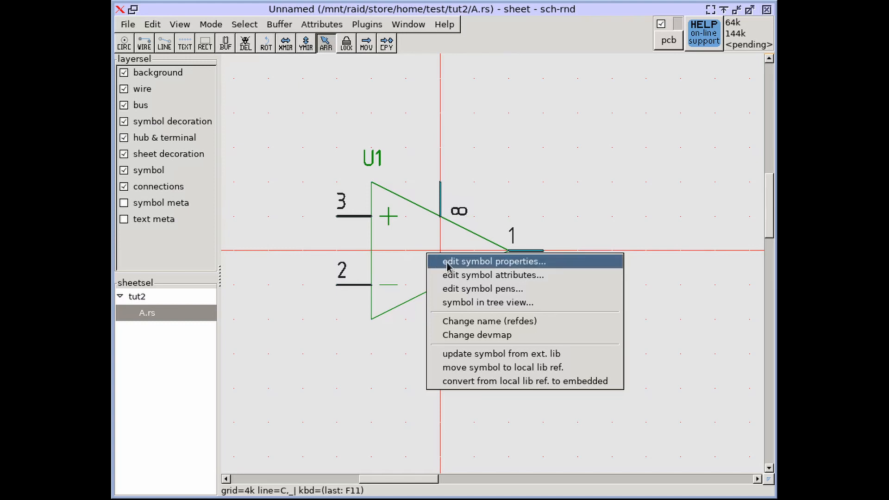
left_click(448, 261)
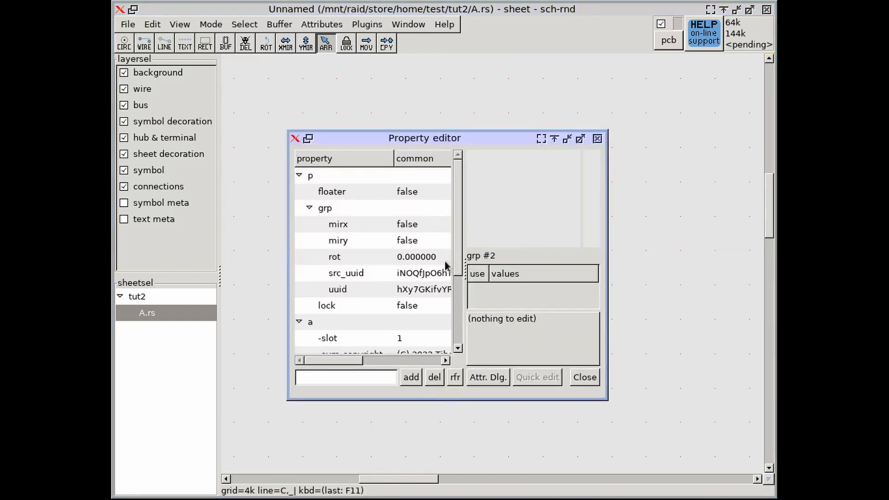
left_click(298, 176)
left_click(298, 192)
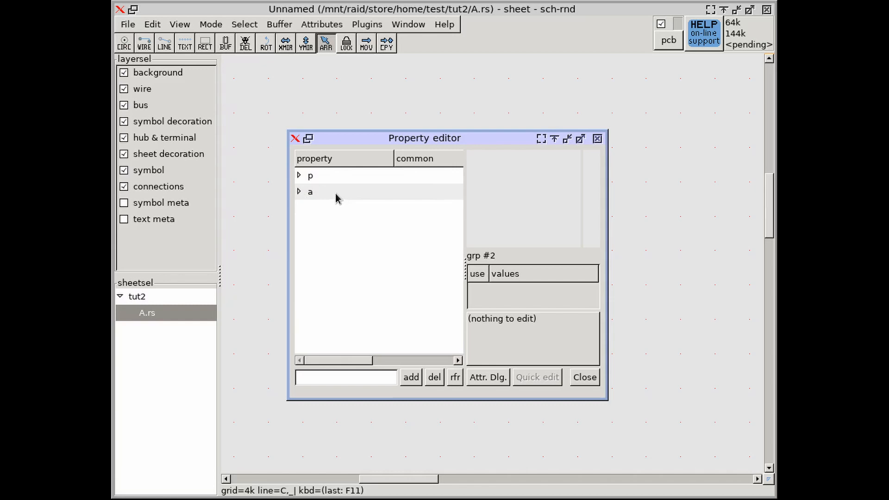
left_click(298, 175)
left_click(309, 209)
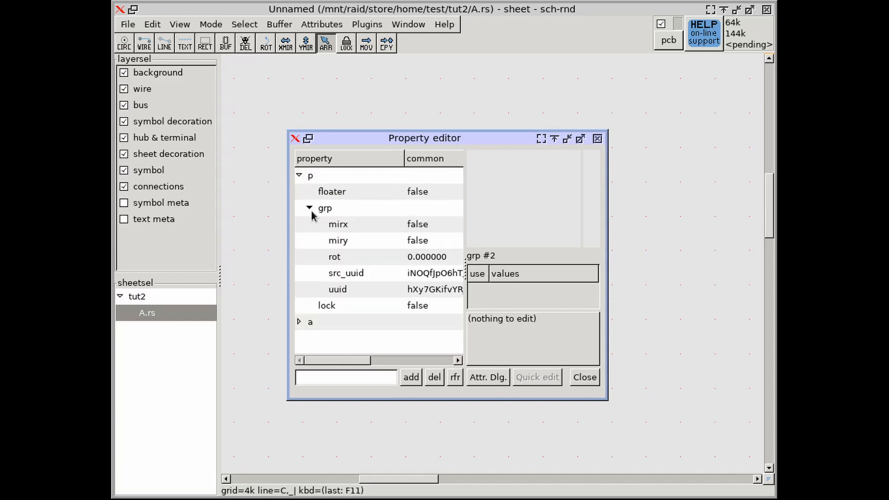
left_click(300, 322)
scroll(371, 310, "down", 3)
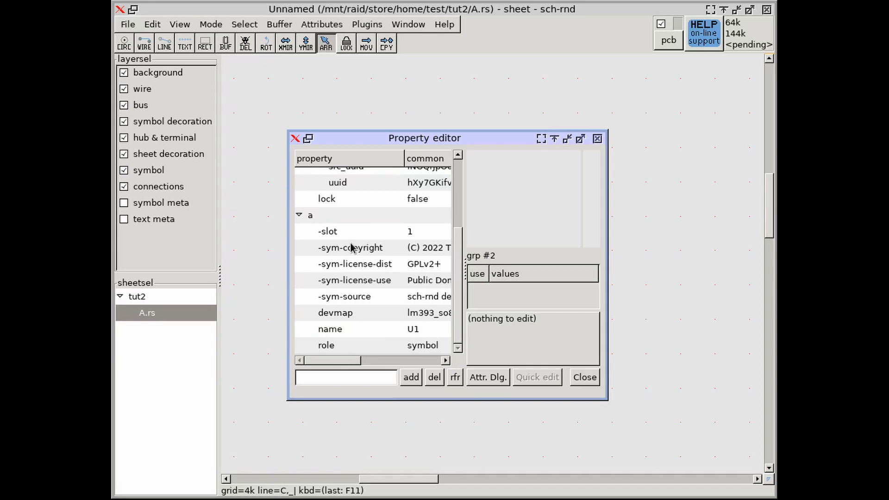
Open the attribute dialog of symbol U1, compare its full attribute list with the property editor, and close it.
left_click(480, 386)
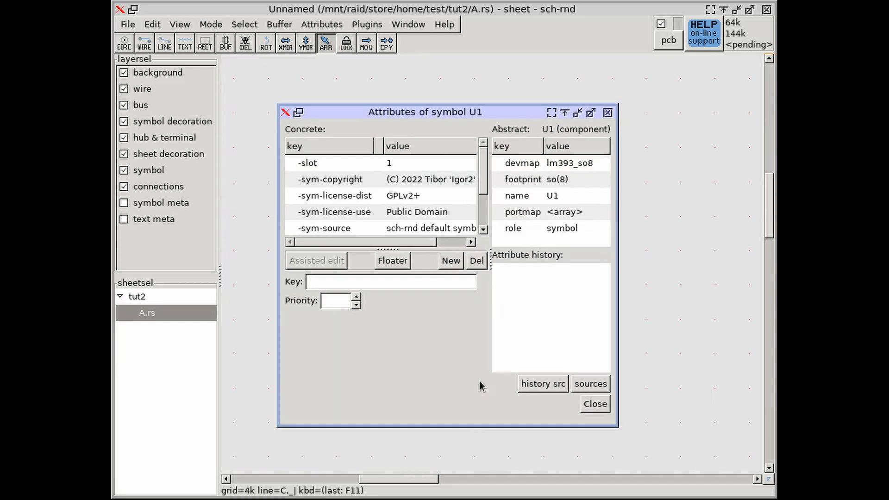
left_click_drag(364, 112, 478, 130)
left_click_drag(354, 139, 234, 177)
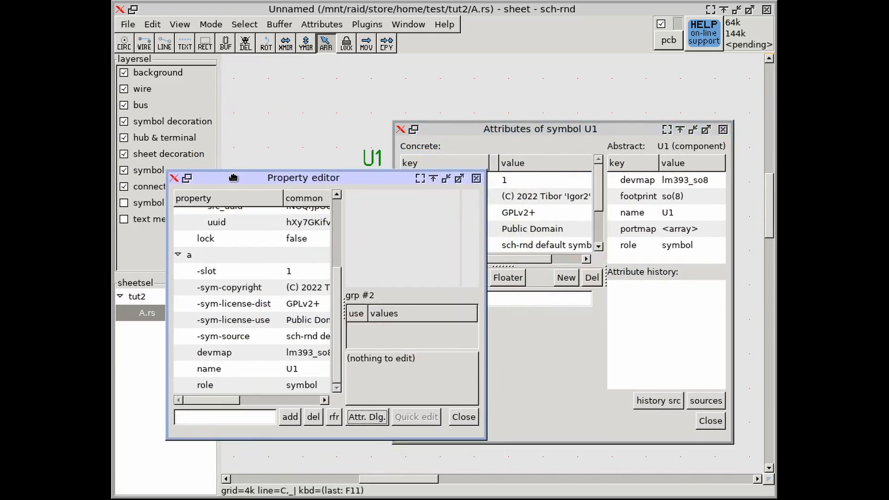
left_click(473, 135)
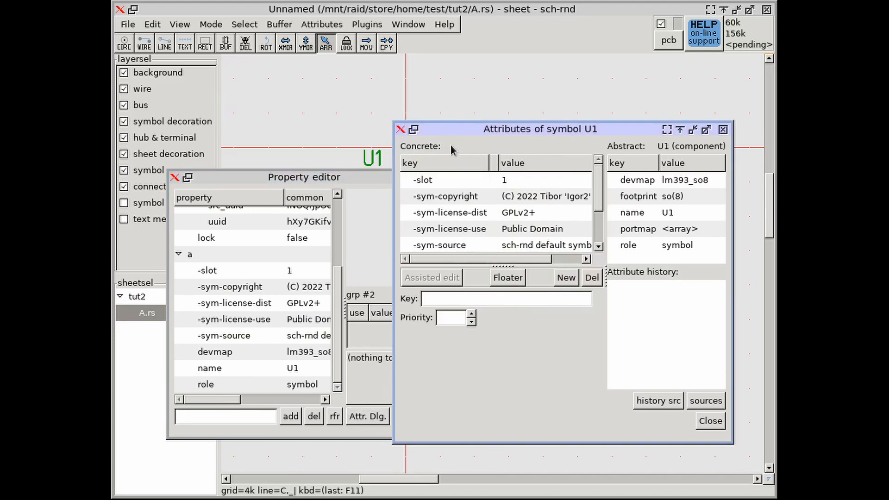
left_click_drag(520, 263, 519, 349)
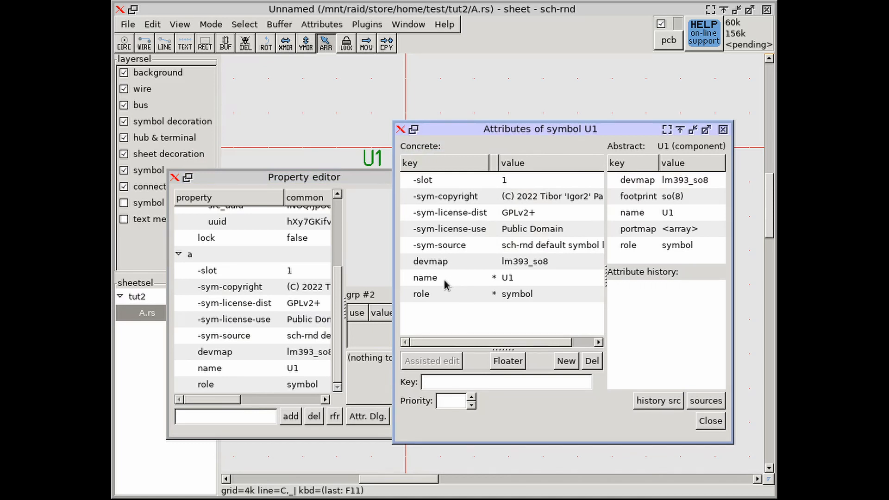
left_click(710, 421)
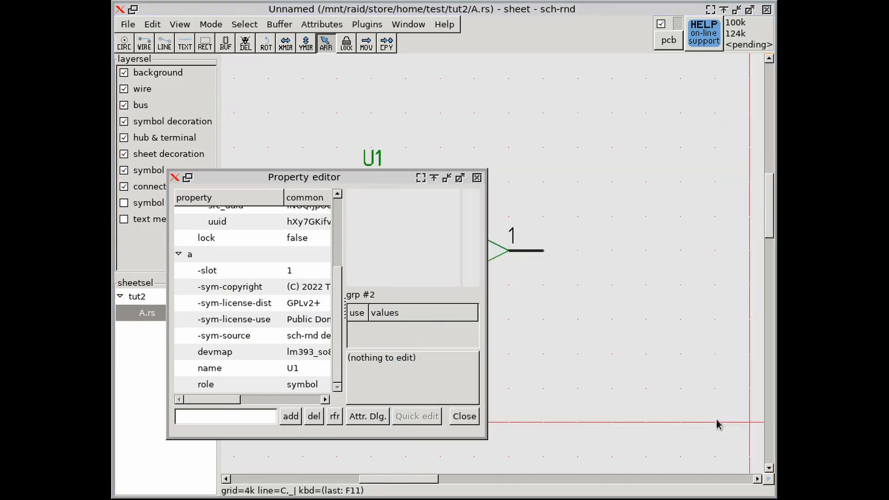
Change the role attribute of symbol U1 to "something" in the property editor.
left_click_drag(354, 175, 542, 100)
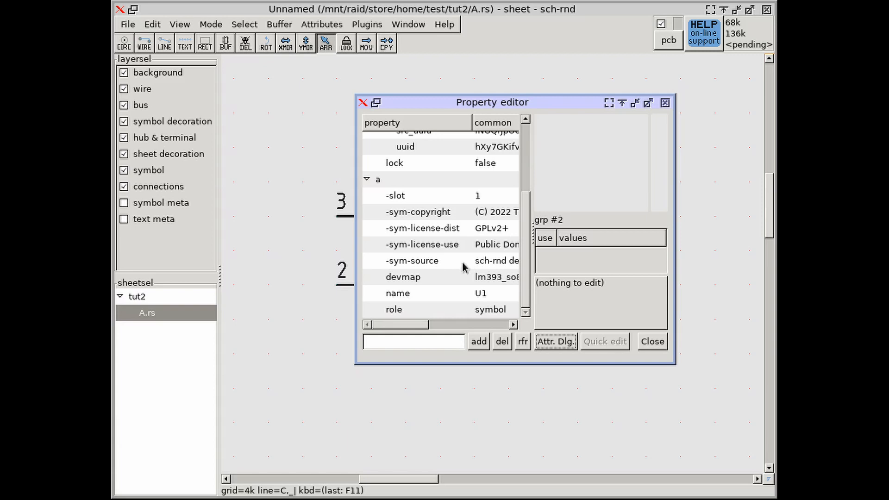
left_click(447, 313)
double_click(578, 299)
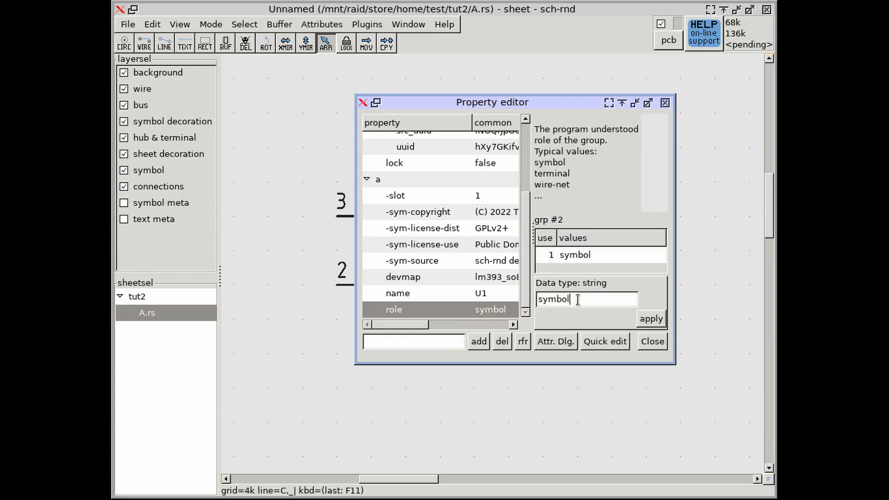
type("something")
key("Return")
mouse_move(419, 326)
left_mouse_down()
mouse_move(437, 327)
mouse_move(417, 324)
left_mouse_up()
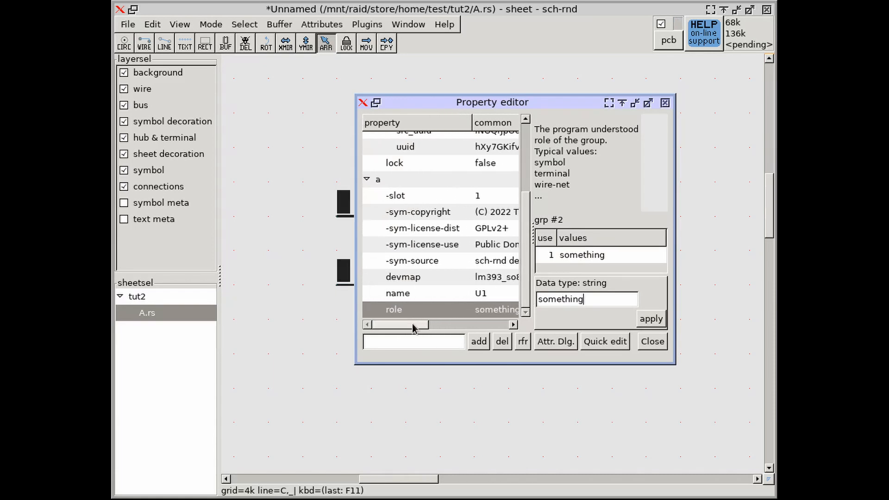
Set the role attribute back to symbol using the assisted quick edit.
left_click_drag(449, 101, 476, 125)
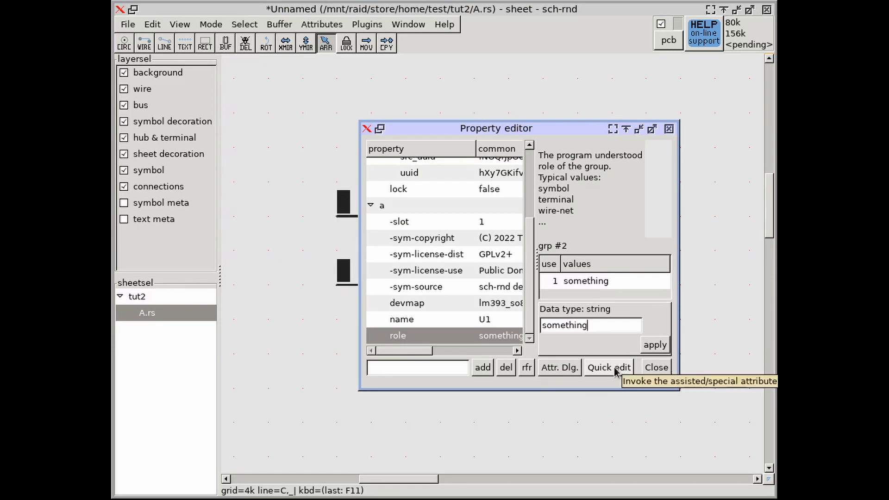
left_click_drag(523, 131, 368, 135)
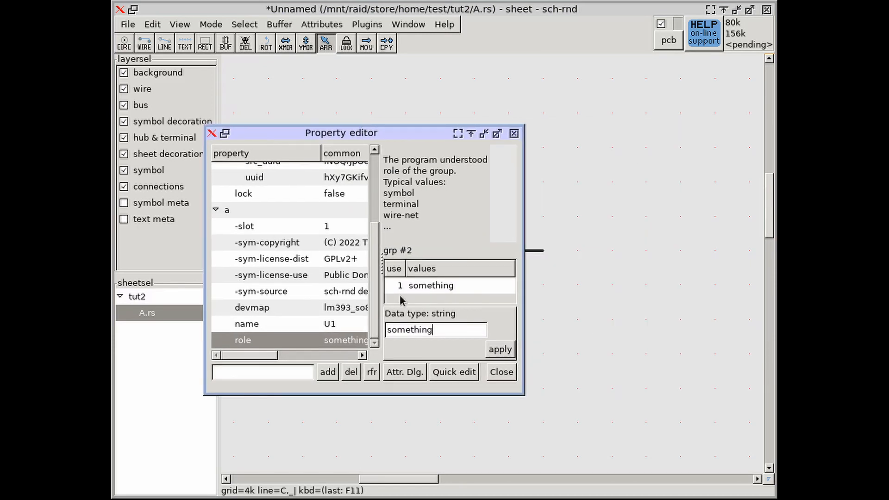
left_click(443, 372)
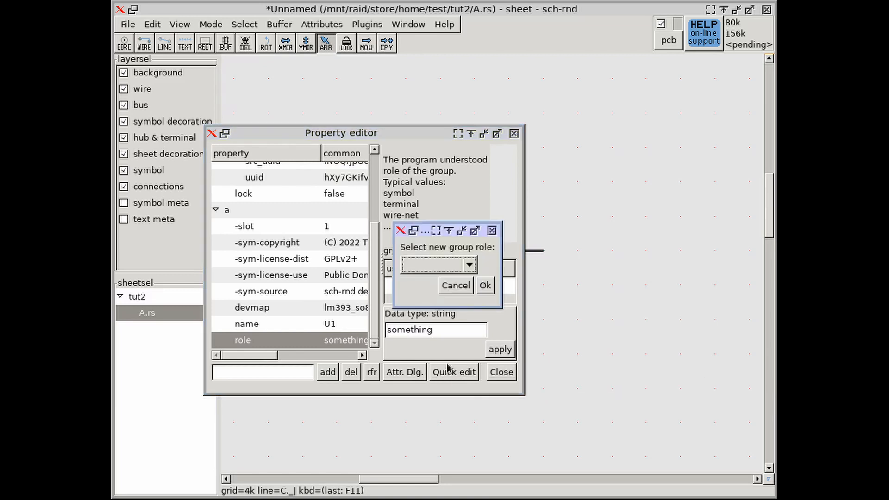
left_click(472, 267)
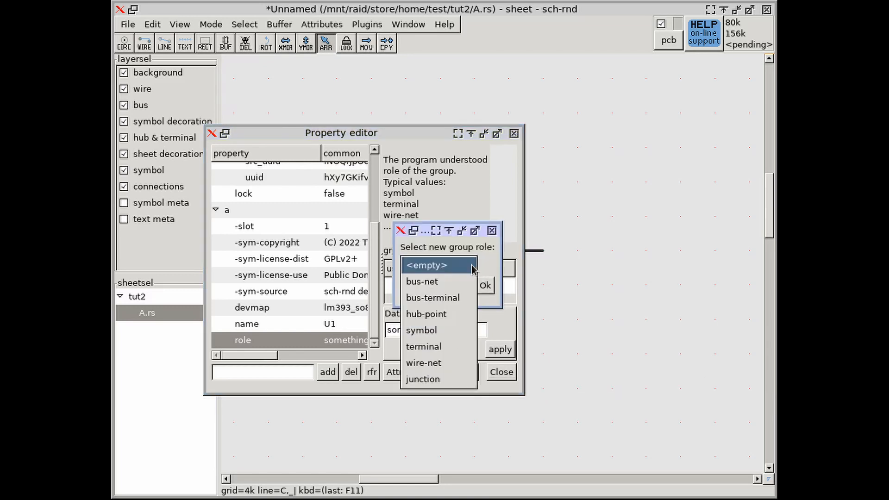
left_click(454, 330)
left_click(486, 287)
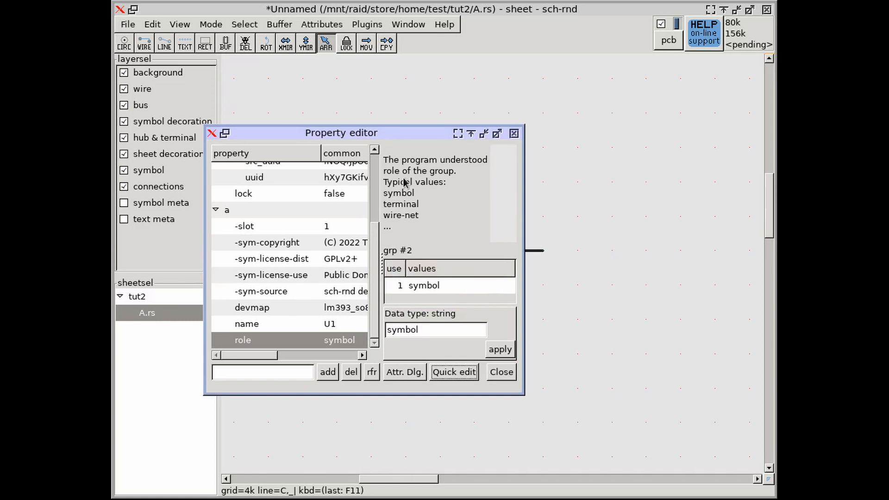
Review the floater property, set the symbol's lock property to true, and close the property editor.
left_click_drag(371, 133, 442, 124)
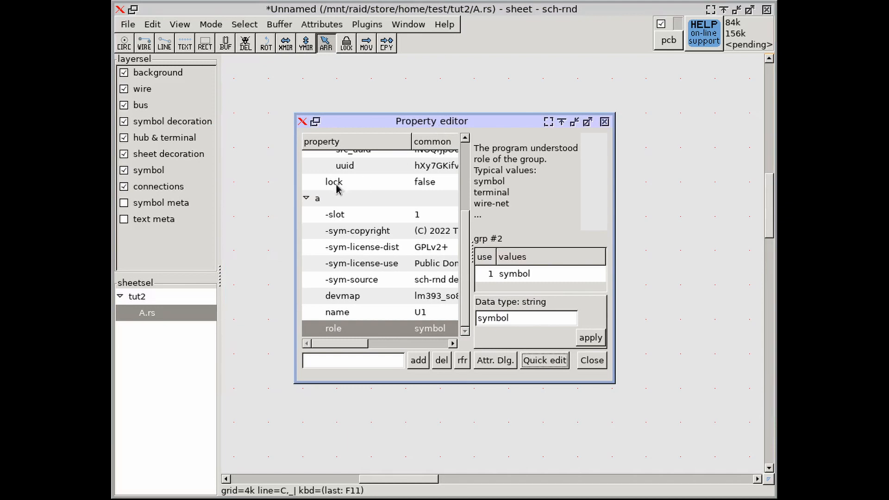
left_click(306, 197)
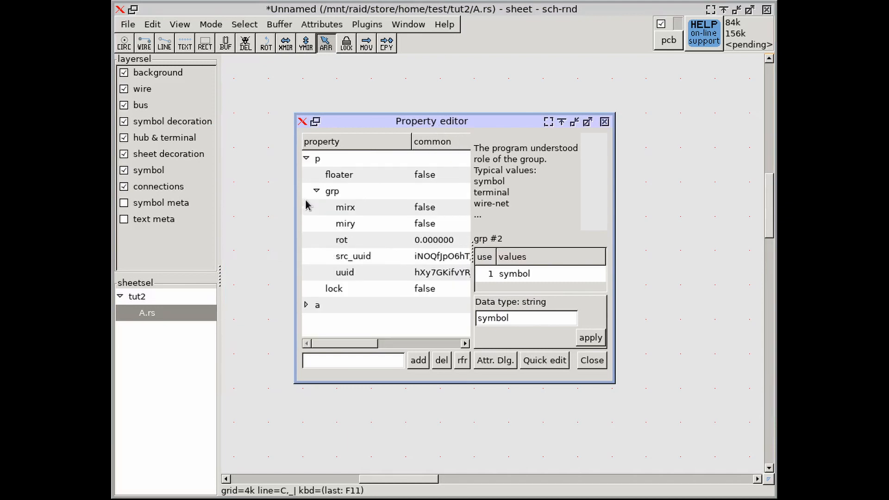
left_click(347, 178)
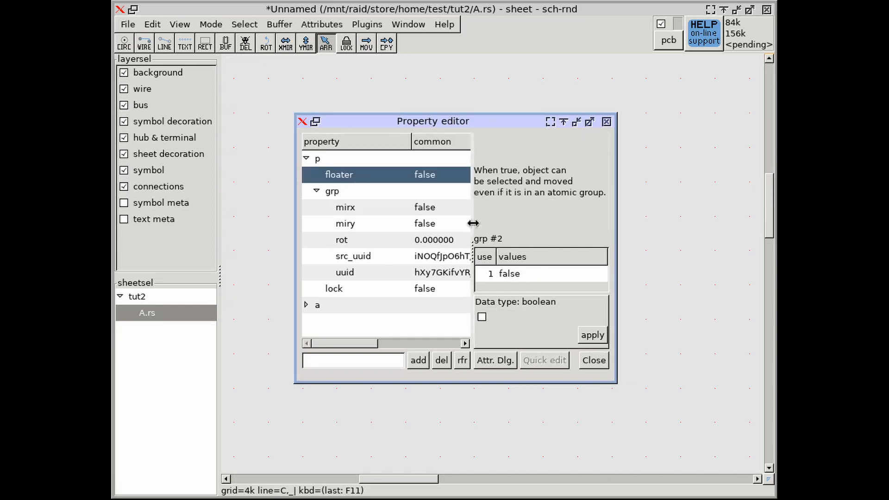
left_click(383, 293)
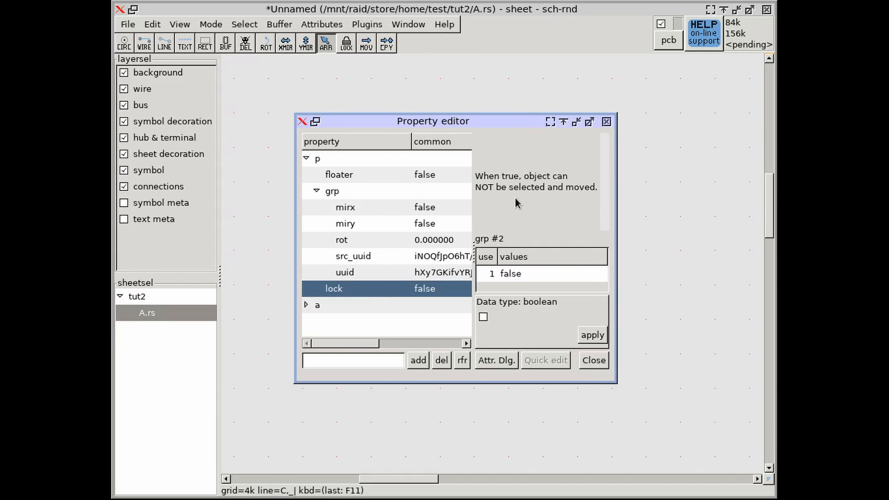
left_click(483, 317)
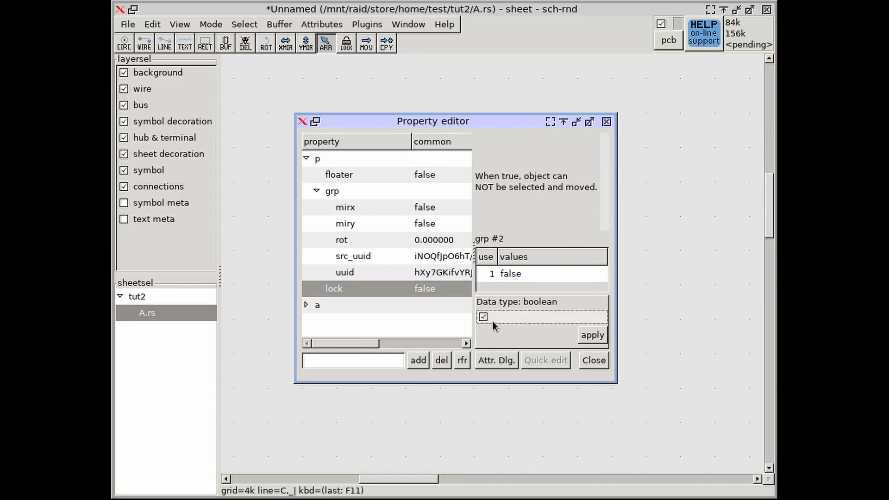
left_click(594, 337)
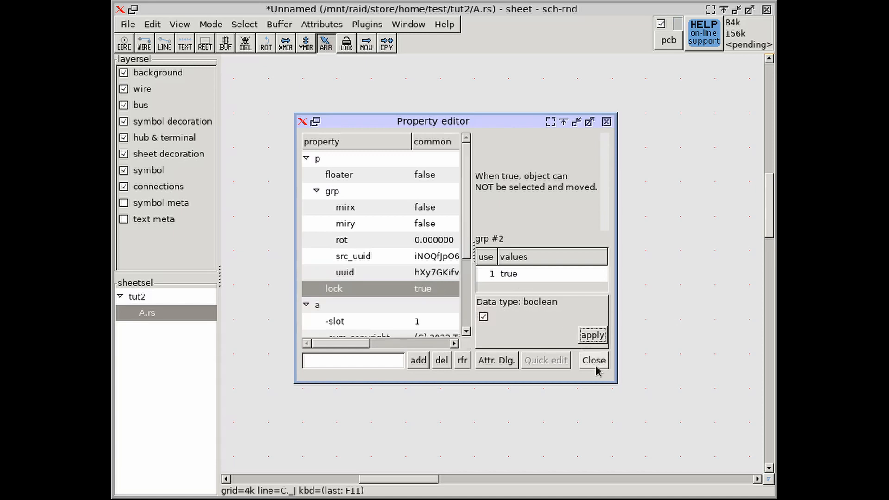
left_click(596, 365)
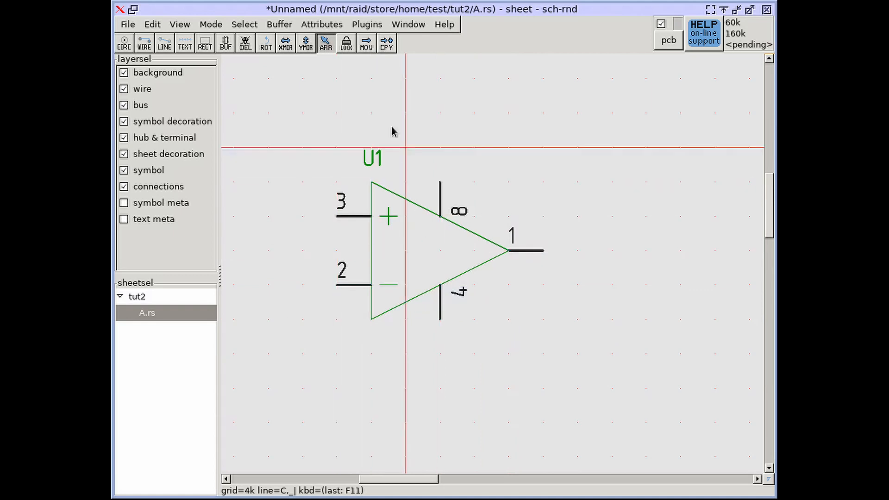
Unlock symbol U1 with the Lock tool and reopen its properties with the grp branch expanded.
left_click(346, 43)
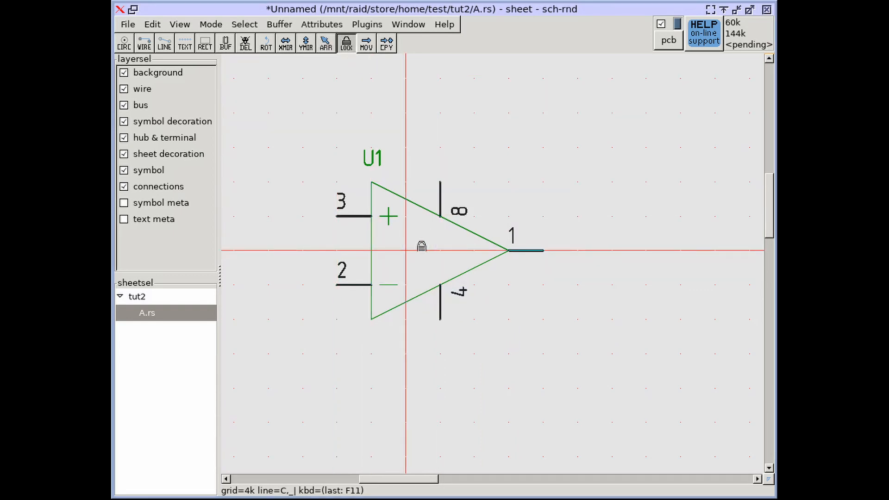
key("Escape")
right_click(423, 247)
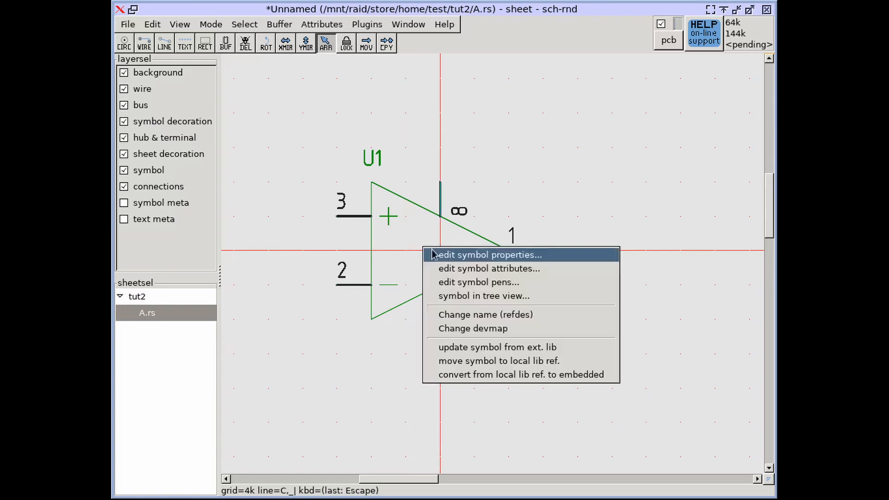
left_click(455, 256)
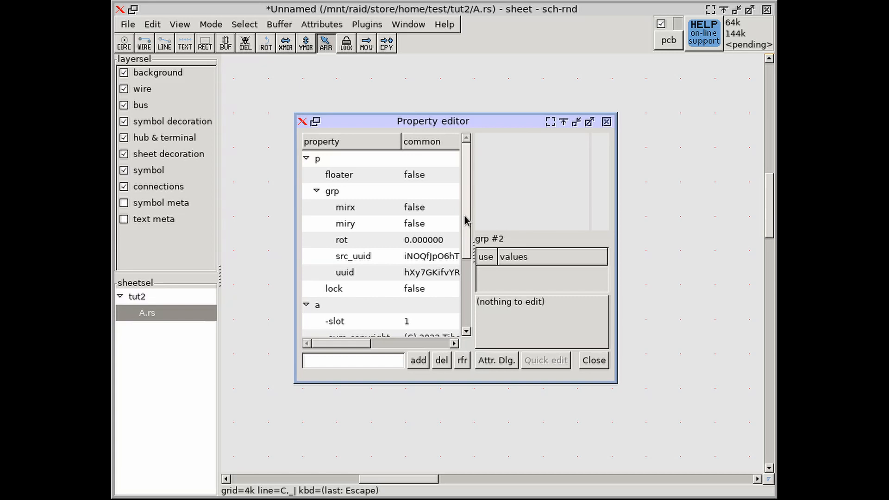
left_click(316, 192)
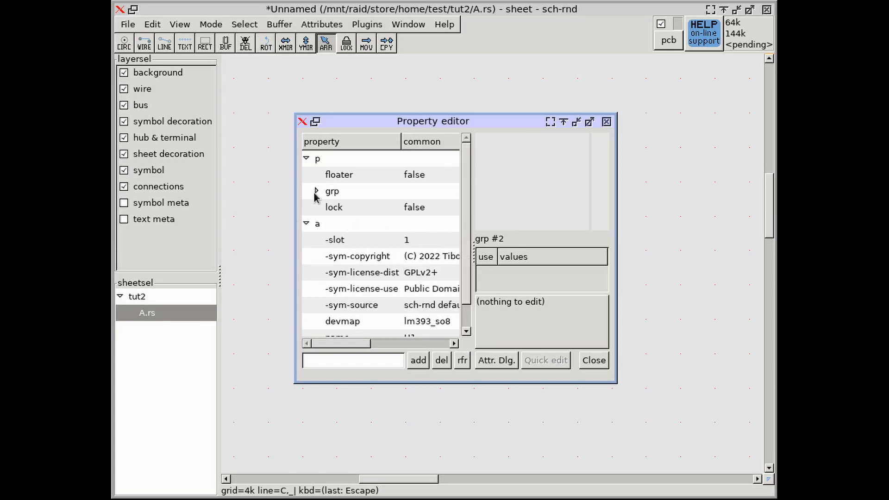
left_click(315, 192)
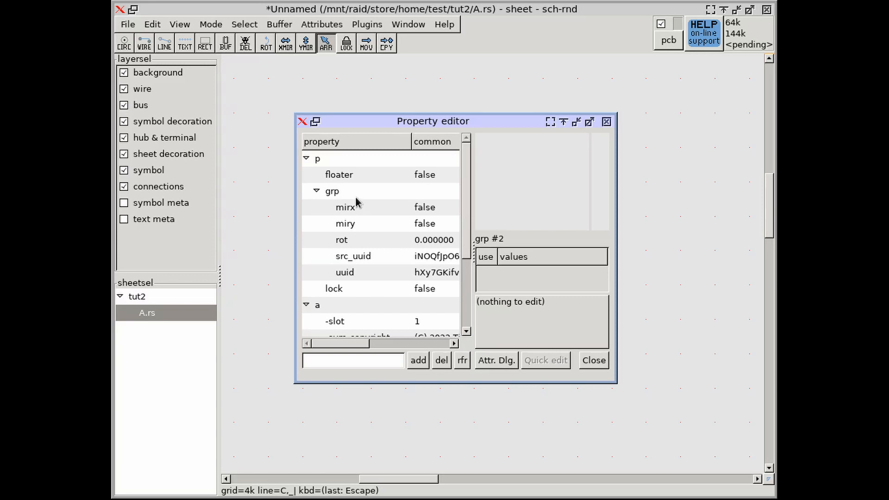
Set the group rotation of symbol U1 to 25 degrees while keeping the symbol in view beside the editor.
left_click(356, 244)
left_click_drag(373, 119, 529, 106)
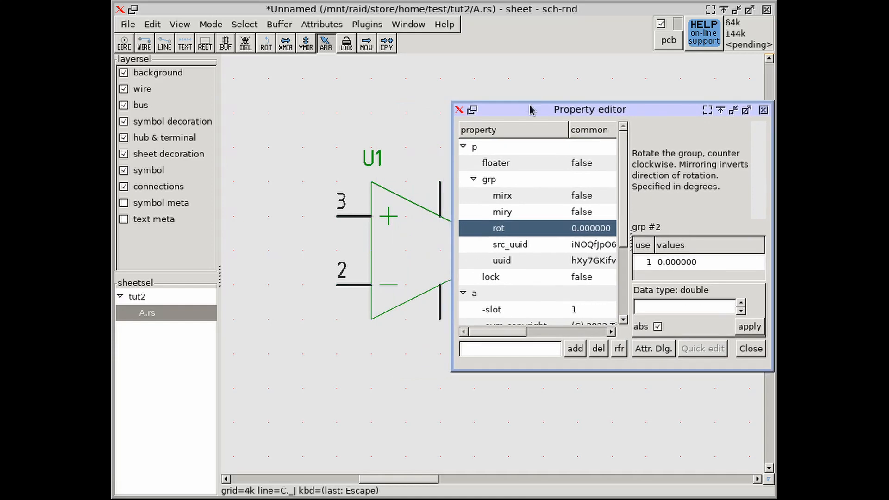
middle_click_drag(292, 181, 298, 204)
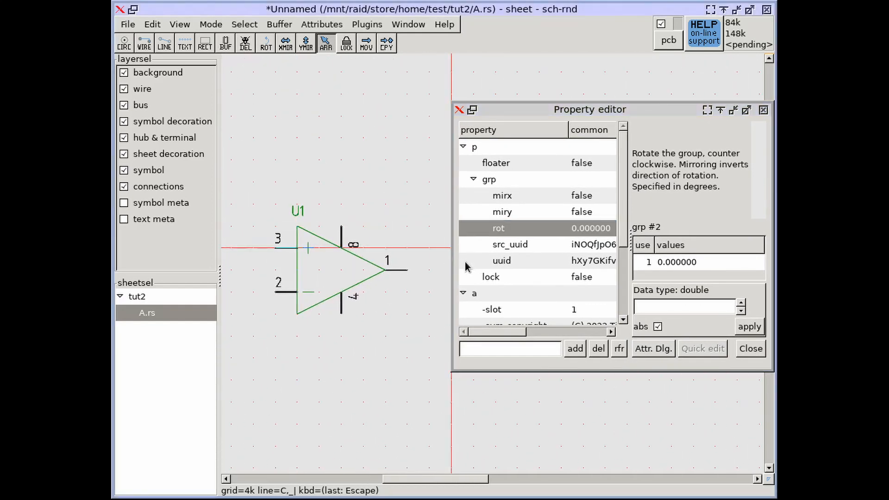
left_click(670, 309)
type("25")
left_click(748, 326)
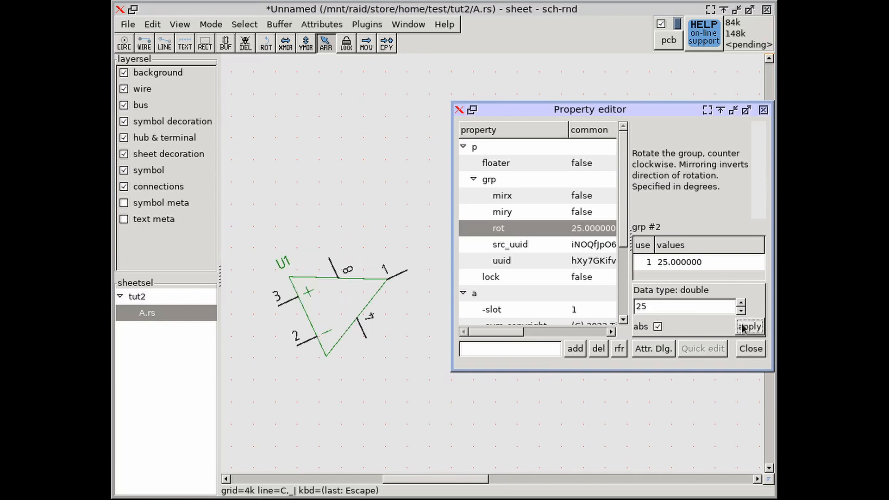
Reset the rotation of symbol U1 to 0 degrees.
left_click_drag(647, 305, 630, 306)
type("0")
key("Return")
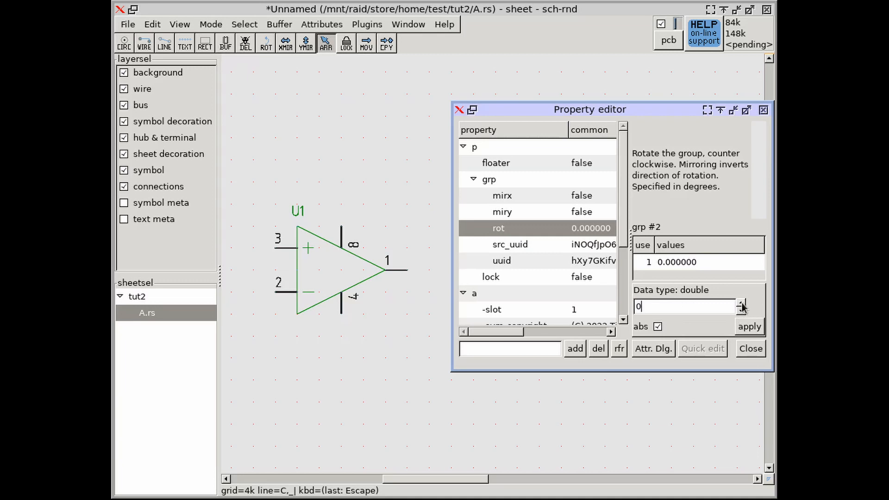
Increase the rotation of symbol U1 incrementally to 20 degrees.
left_click(740, 303)
left_click(741, 304)
left_click(741, 304)
left_click(741, 304)
left_click(741, 304)
left_click(741, 304)
left_click(741, 304)
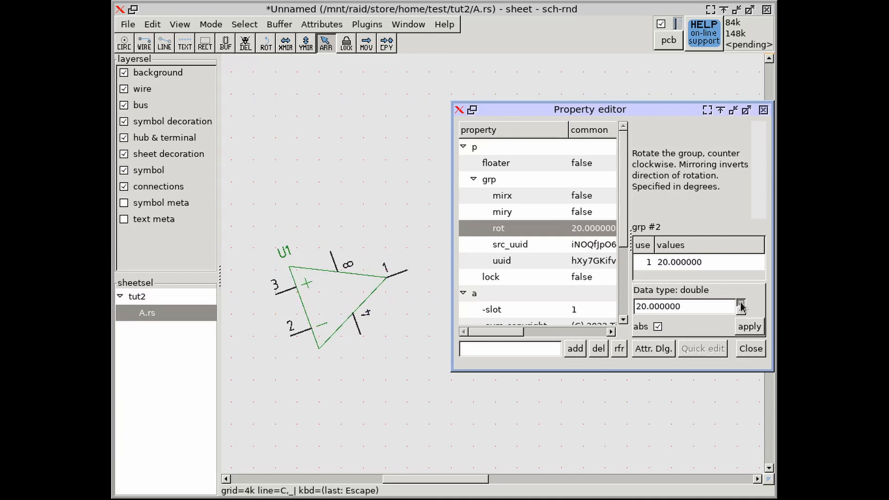
Raise the rotation of symbol U1 to 23 degrees in one-degree increments.
left_click(741, 303)
left_click(741, 304)
left_click(741, 304)
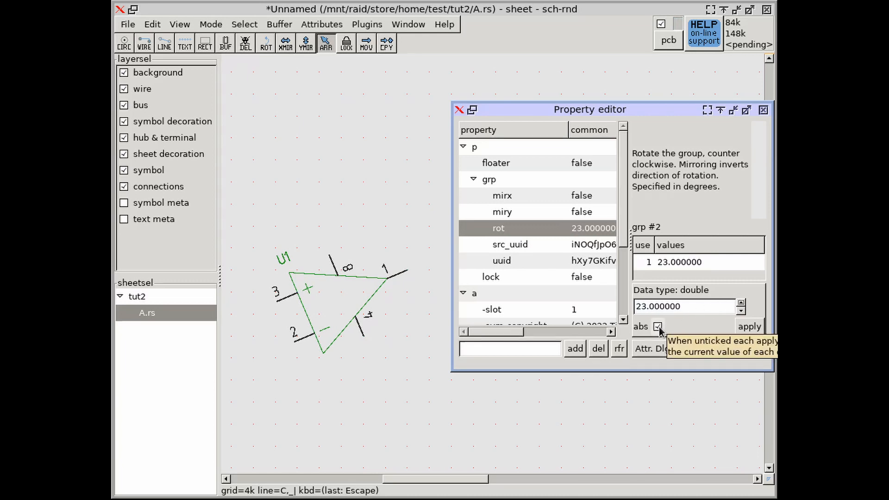
Switch the rotation value from absolute to relative and apply a 4 degree change to symbol U1 six times.
left_click_drag(658, 329, 438, 332, "alt")
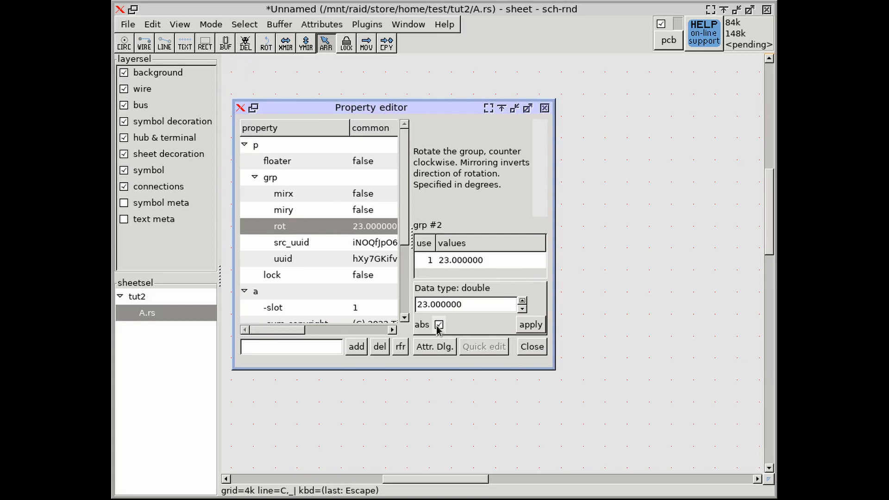
left_click_drag(438, 330, 642, 335, "alt")
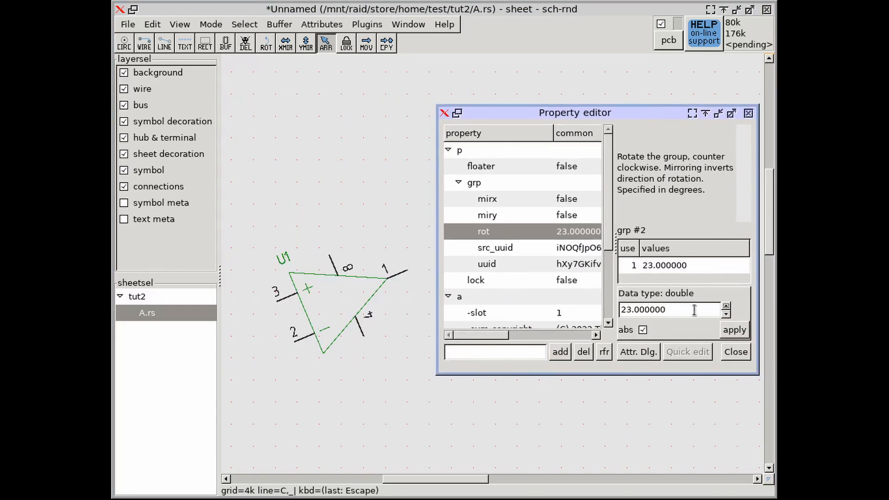
left_click_drag(697, 310, 573, 296)
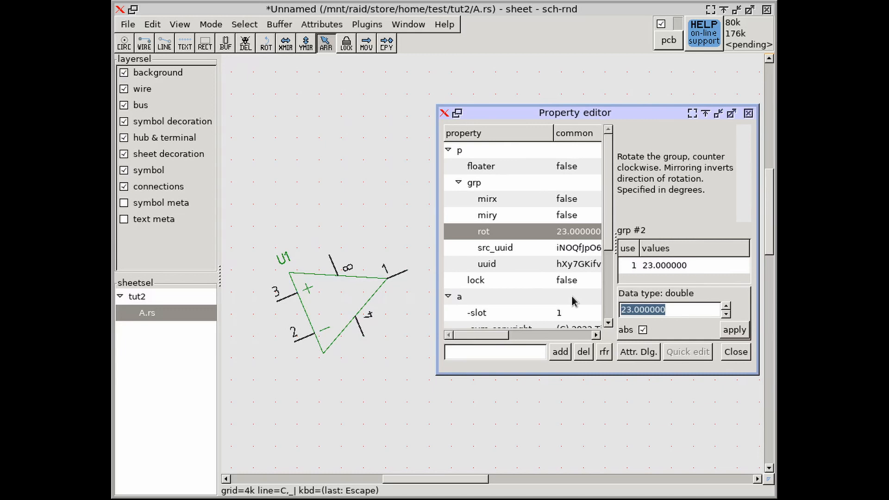
type("4")
left_click(642, 330)
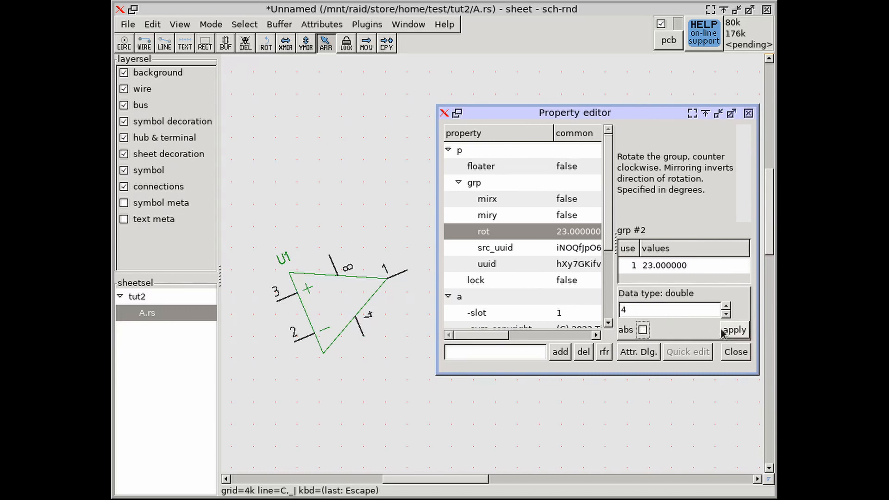
left_click(731, 330)
left_click(731, 331)
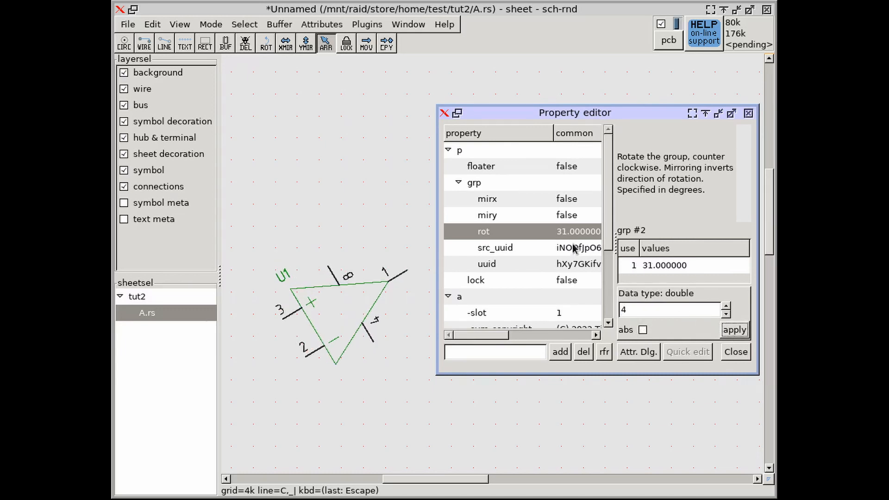
left_click(731, 332)
left_click(732, 332)
left_click(732, 331)
left_click(732, 332)
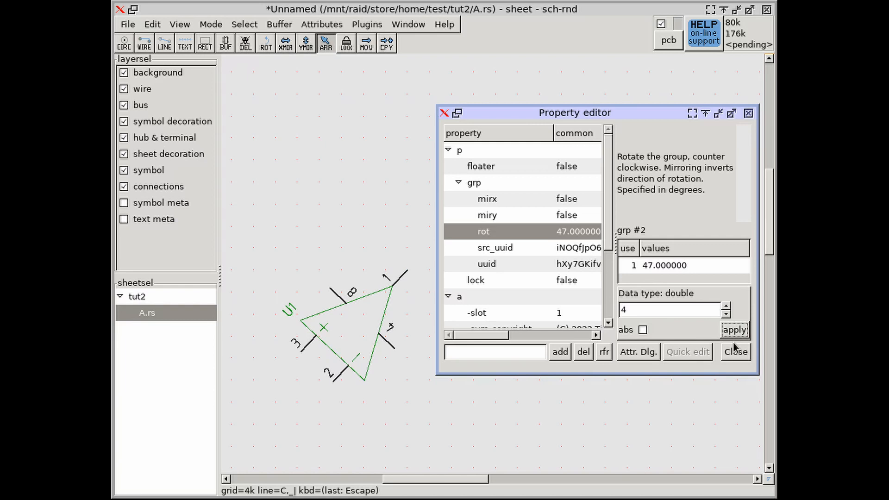
Change the relative rotation to -4 degrees and apply it to symbol U1 seven times.
left_click(655, 310)
key("Home")
type("-")
left_click(735, 331)
left_click(734, 330)
left_click(734, 331)
left_click(735, 331)
left_click(735, 330)
left_click(735, 331)
left_click(735, 331)
Restore absolute value mode, set the rotation of symbol U1 to 0 degrees and close the property editor.
left_click(643, 330)
left_click_drag(633, 310, 601, 310)
type("0")
left_click(726, 331)
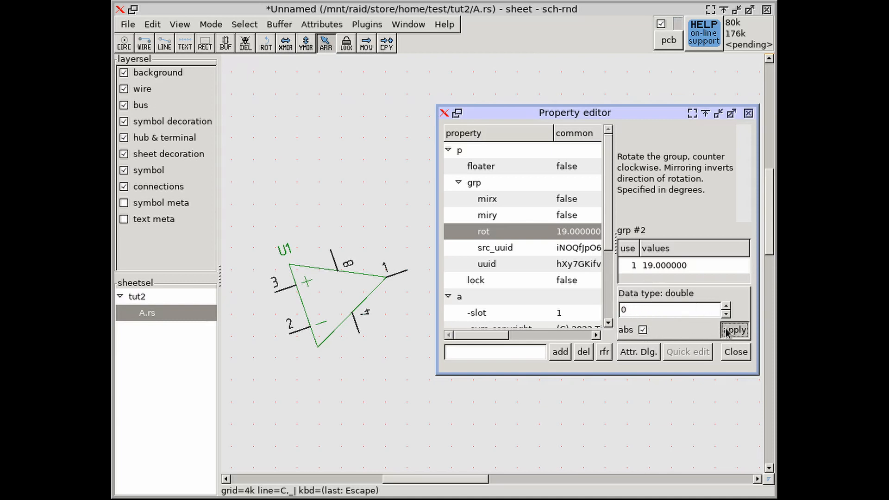
left_click(736, 351)
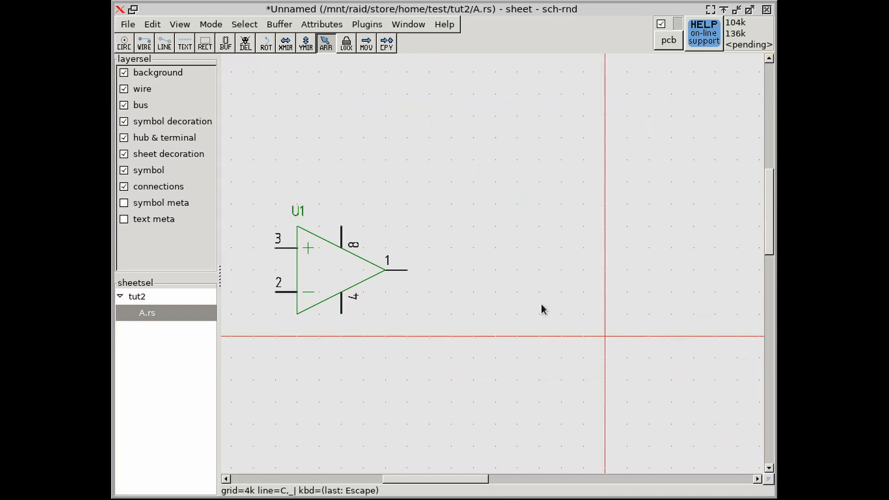
Open the text properties of the U1 name label and show the entries of its p and text branches.
right_click(300, 213)
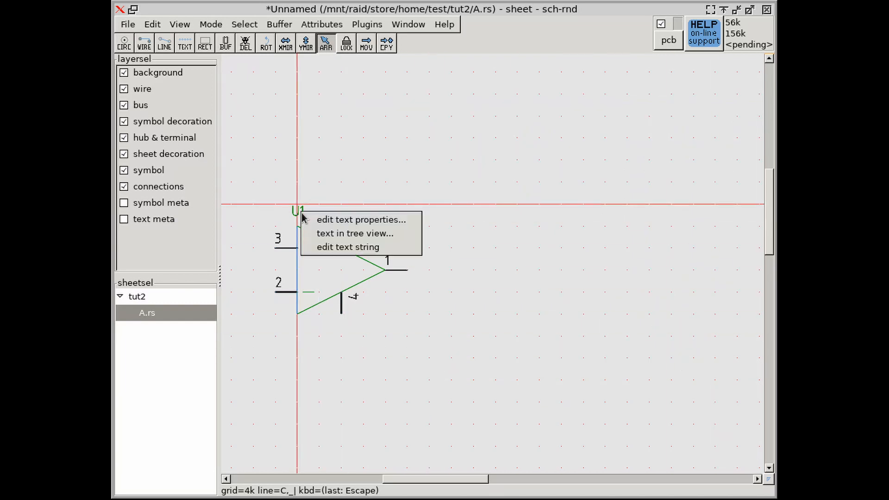
left_click(327, 225)
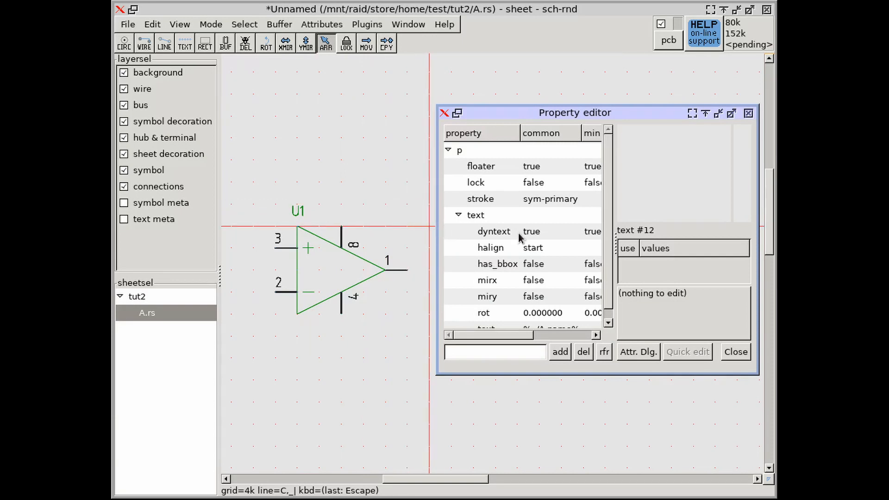
left_click(458, 215)
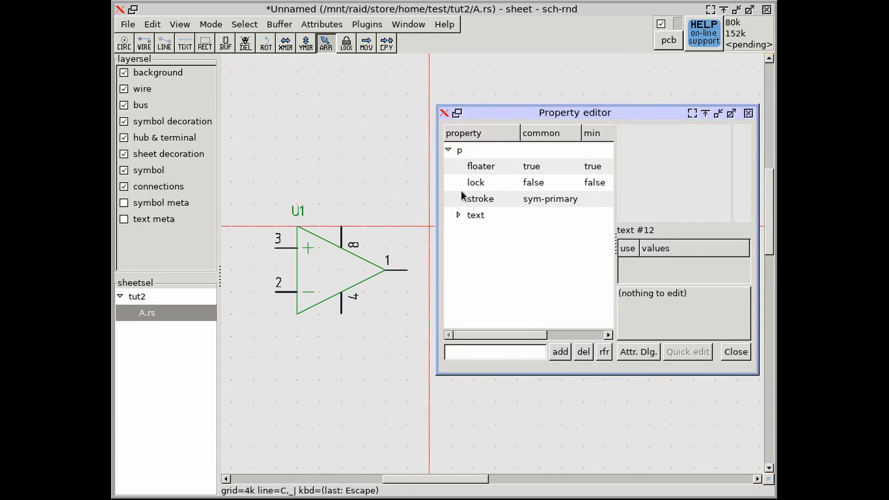
left_click(446, 152)
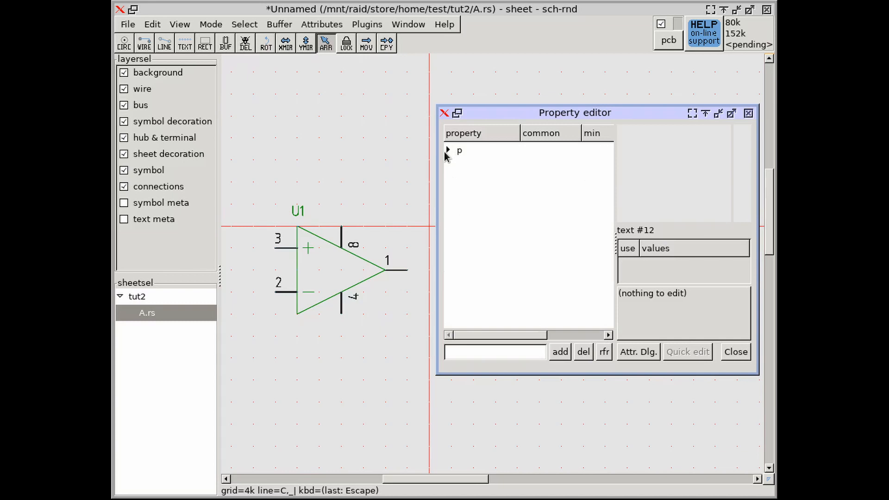
left_click(445, 151)
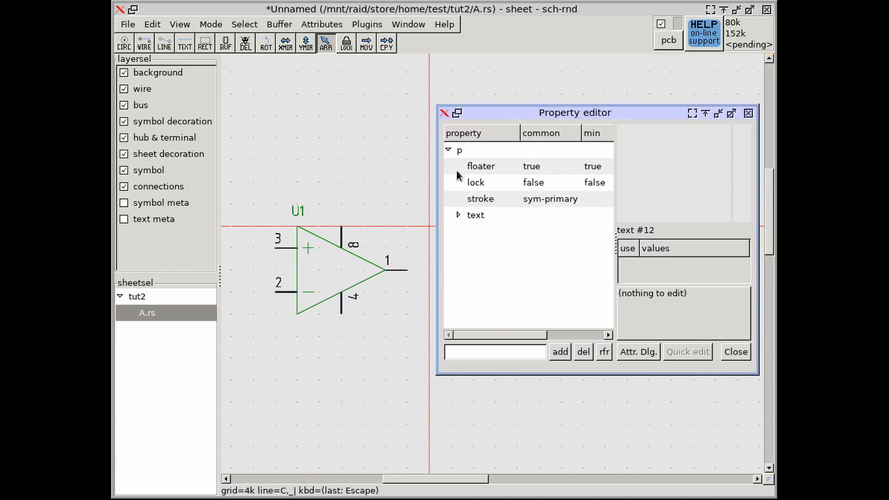
left_click(458, 215)
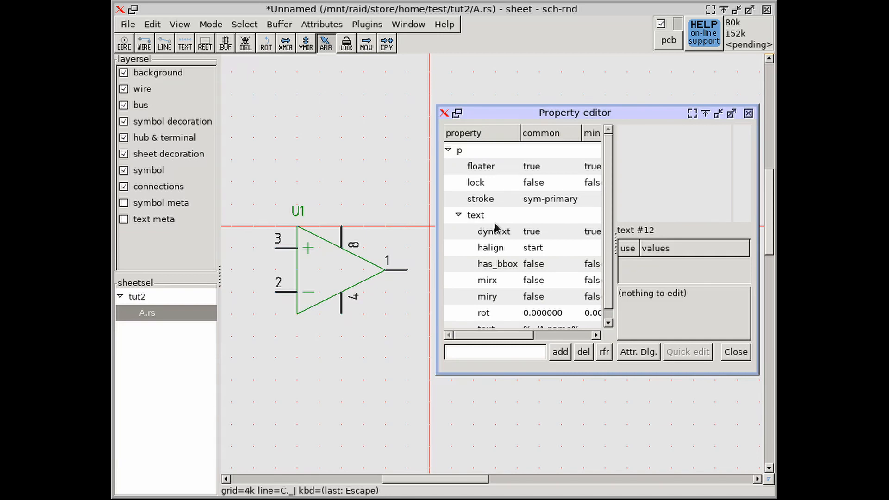
scroll(495, 227, "down", 1)
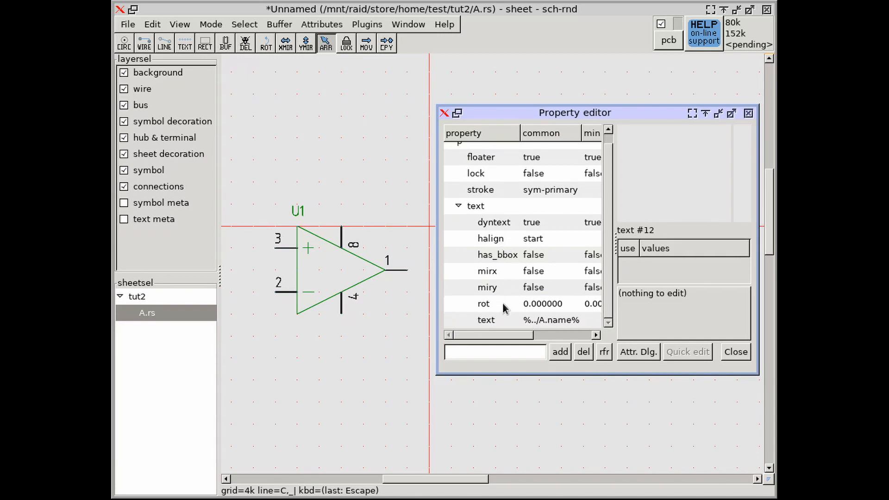
Set the text rotation of the U1 name label to 15 degrees.
left_click(504, 305)
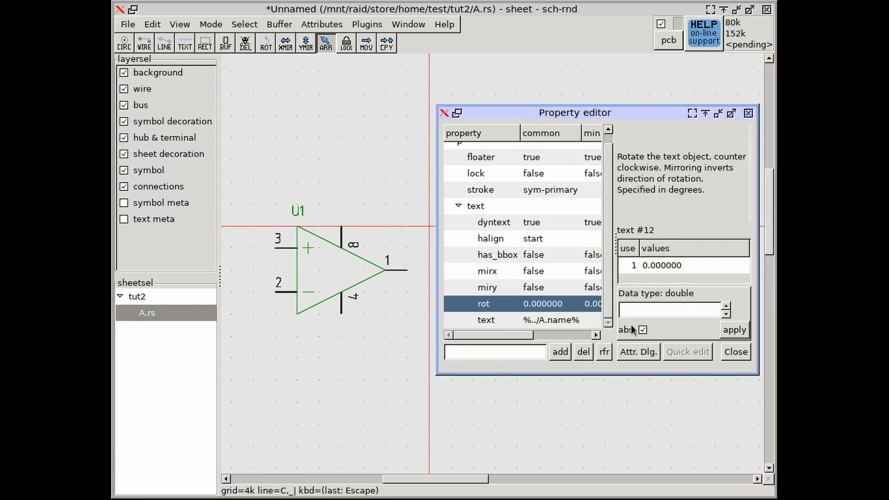
left_click(640, 306)
type("15")
left_click(734, 330)
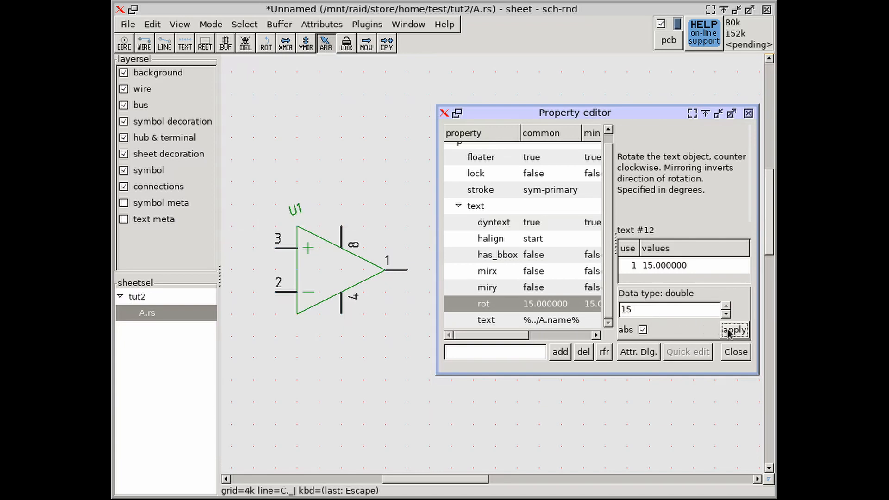
Set the dyntext property of the U1 name label to false.
left_click(513, 227)
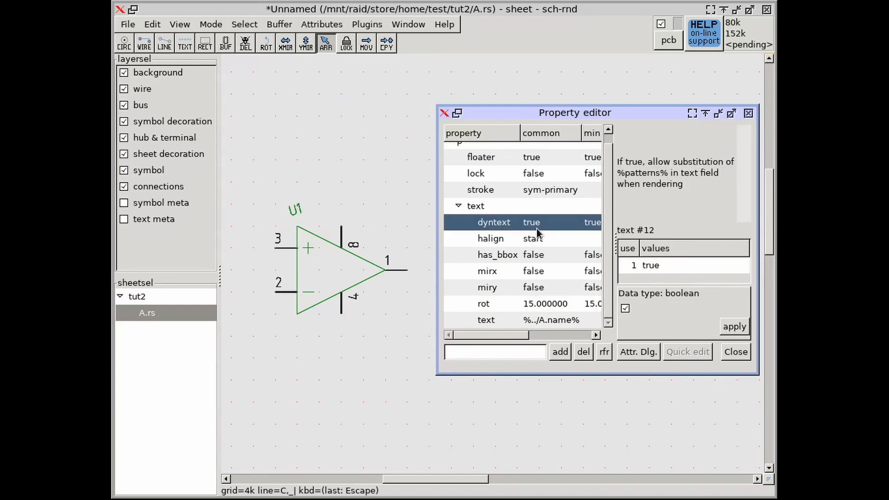
left_click(685, 308)
left_click(736, 327)
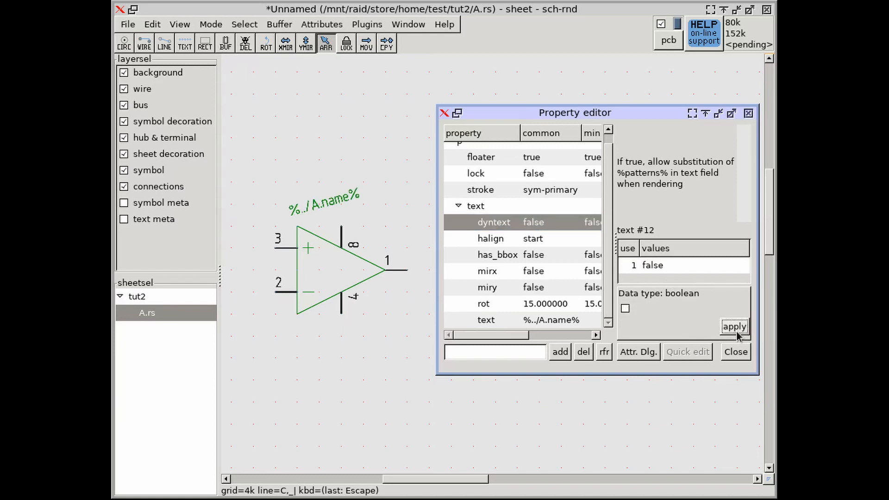